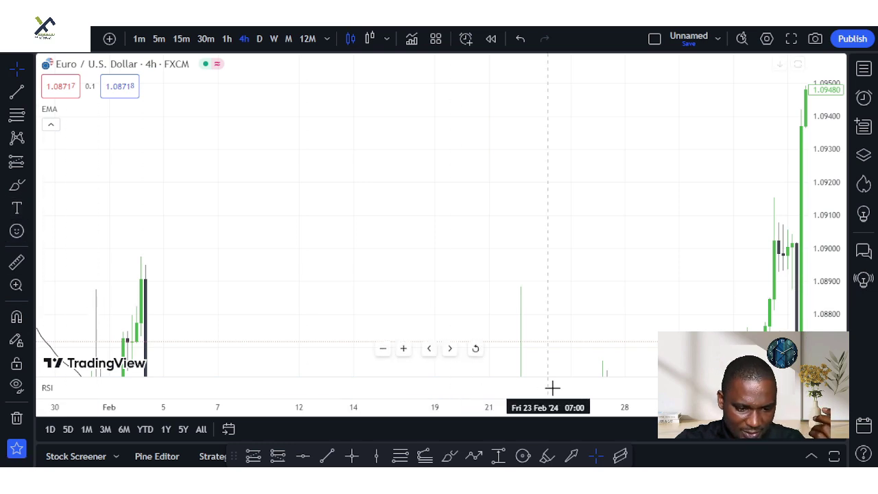
Handwrite the start of the Fibonacci sequence (0, 1, 1, 2, 3) with the Brush in the chart's empty area
click(548, 457)
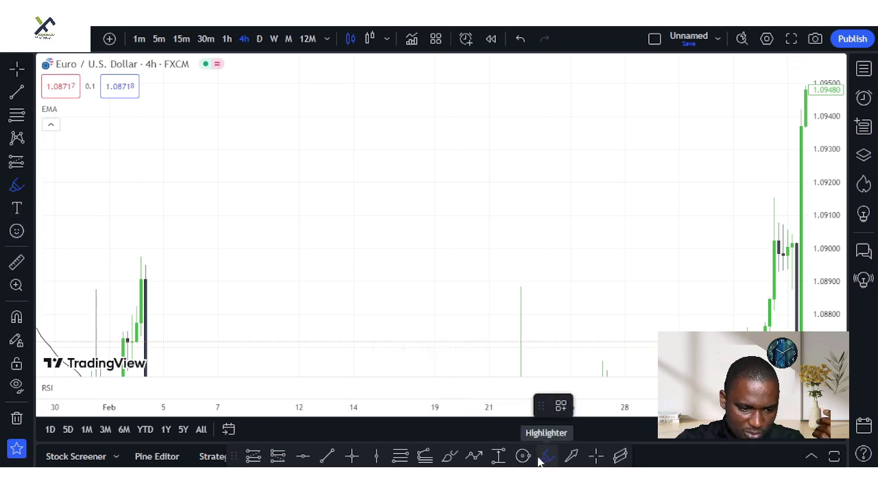
click(452, 458)
drag(249, 156, 245, 187)
drag(204, 162, 203, 173)
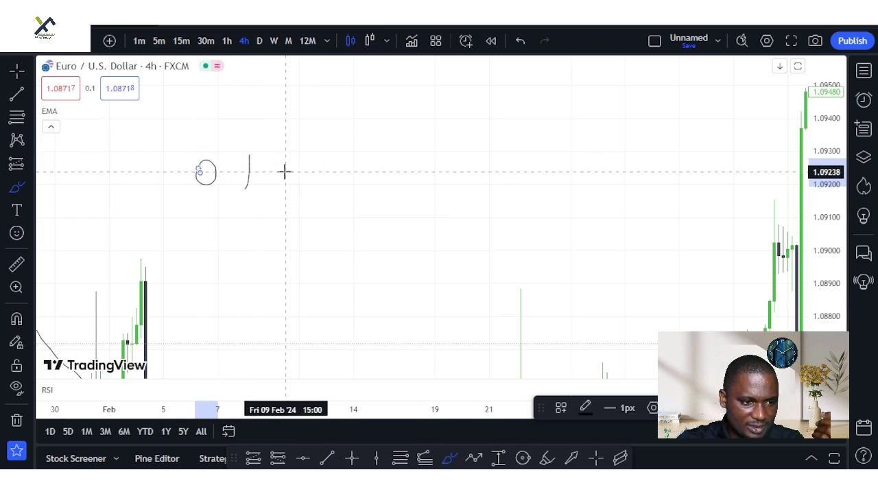
drag(294, 163, 290, 186)
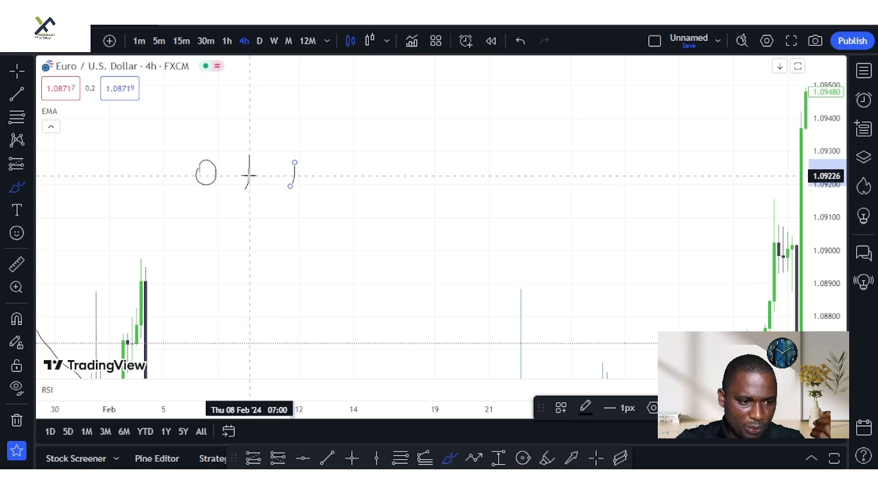
mouse_move(335, 165)
mouse_down()
mouse_move(326, 181)
mouse_move(357, 181)
mouse_up()
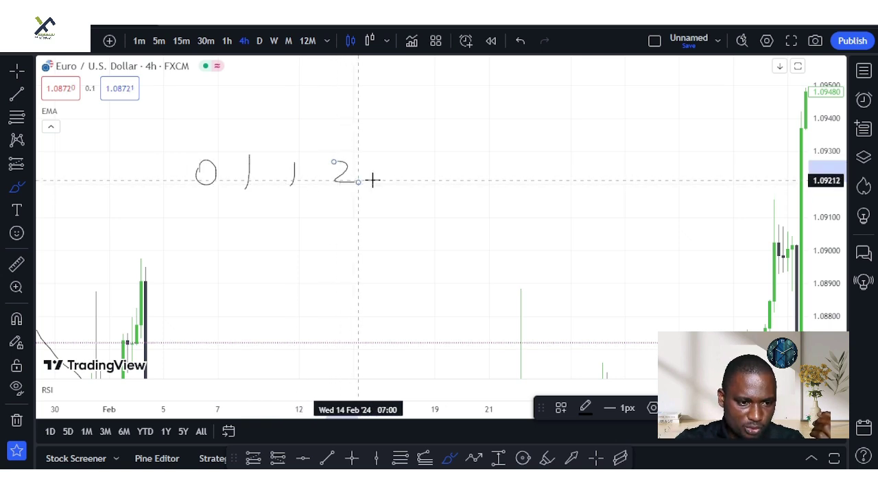
drag(397, 159, 389, 186)
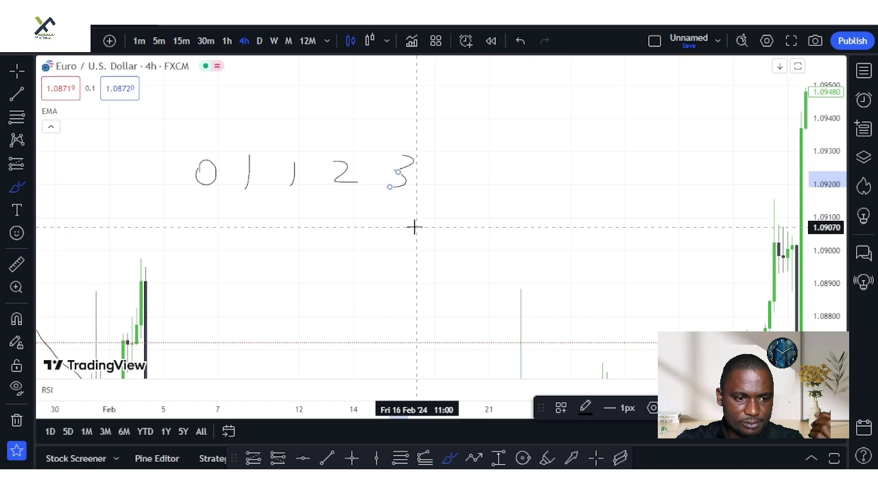
click(398, 180)
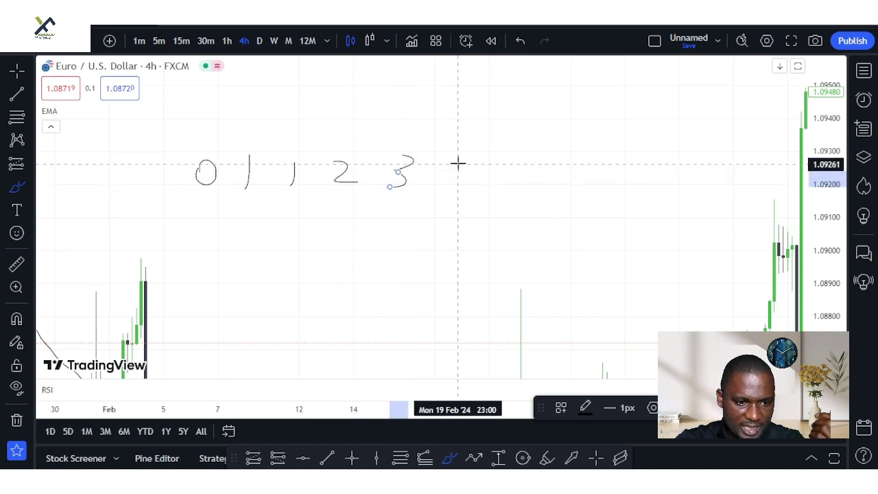
mouse_move(450, 156)
mouse_down()
mouse_move(478, 176)
mouse_move(448, 185)
mouse_up()
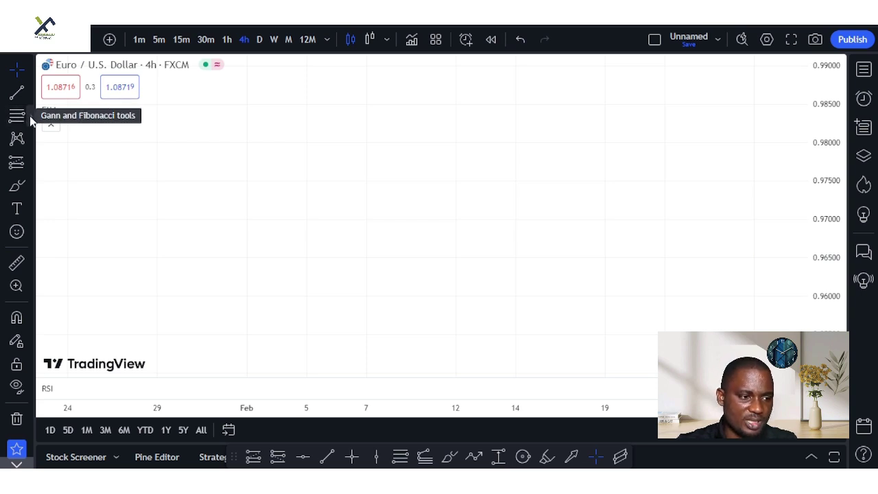
Draw a downward Fib Retracement in the empty chart area, starting on 1 February at about 0.9553
click(30, 118)
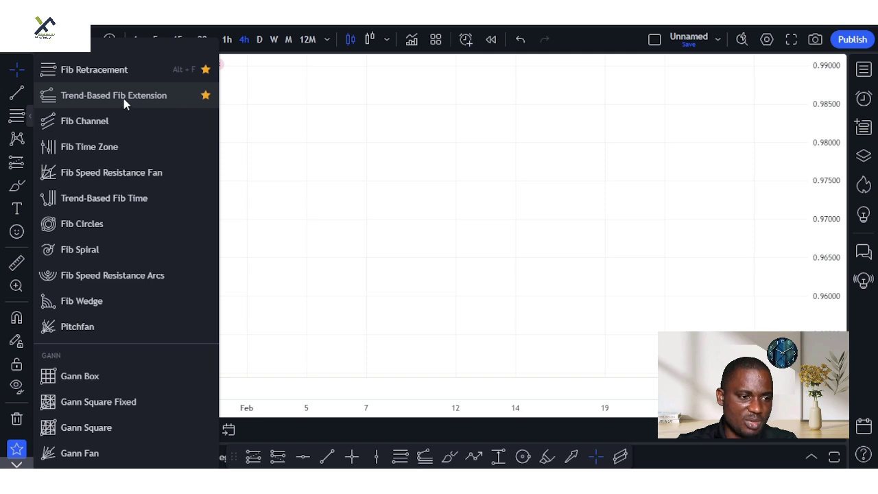
click(95, 70)
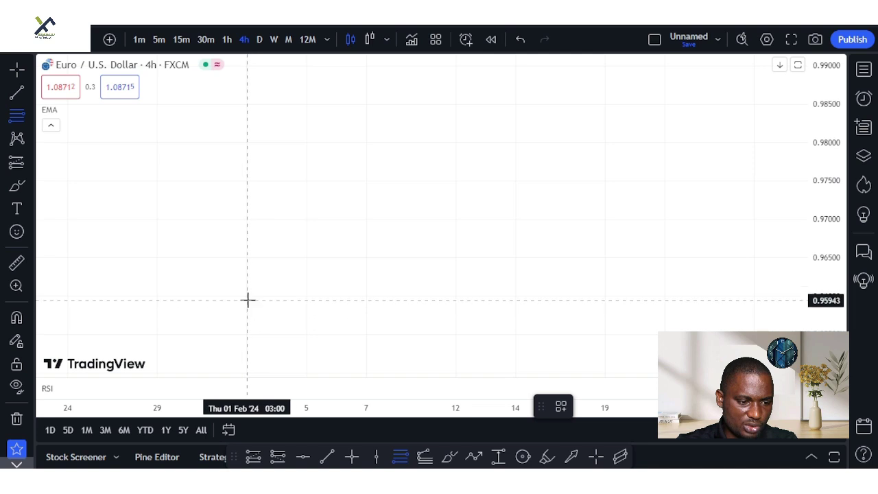
click(252, 332)
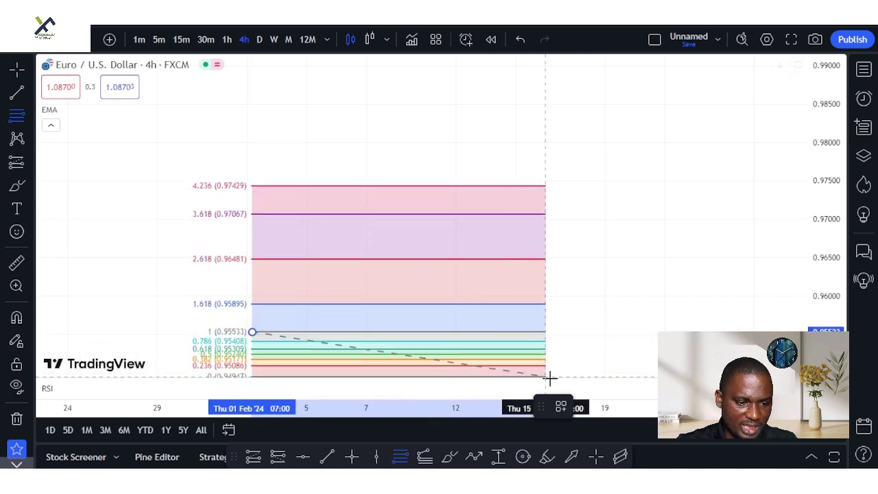
click(638, 393)
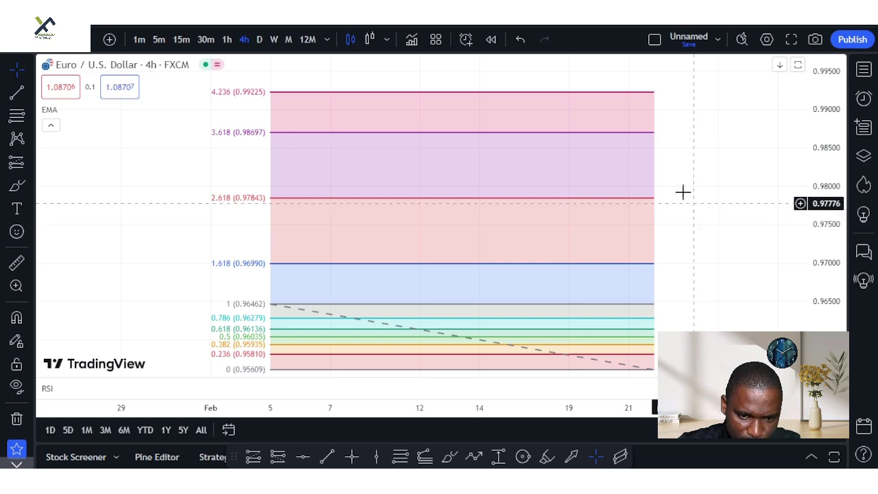
Turn off the background fill and the price labels of the Fib Retracement
click(654, 167)
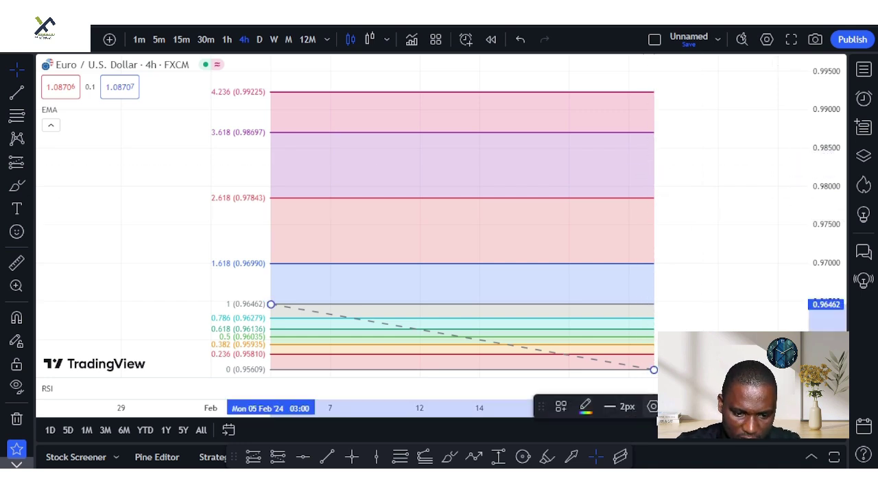
click(653, 407)
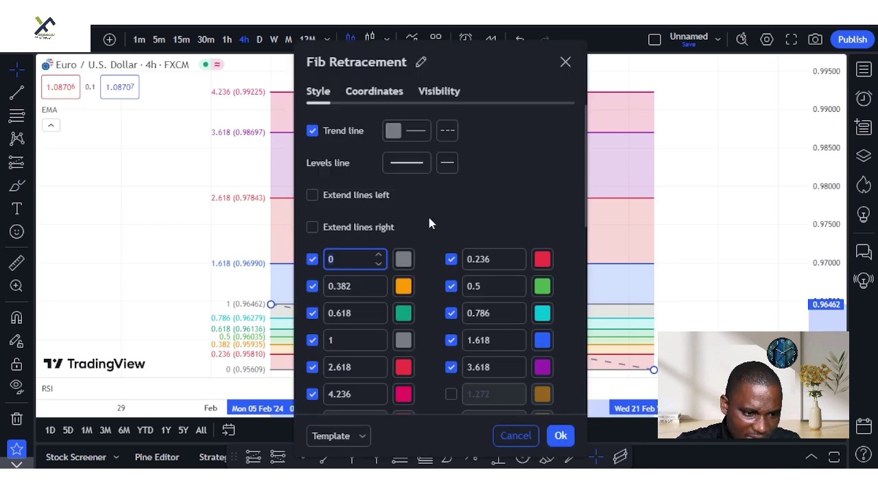
scroll(448, 216, down, 3)
scroll(449, 216, down, 3)
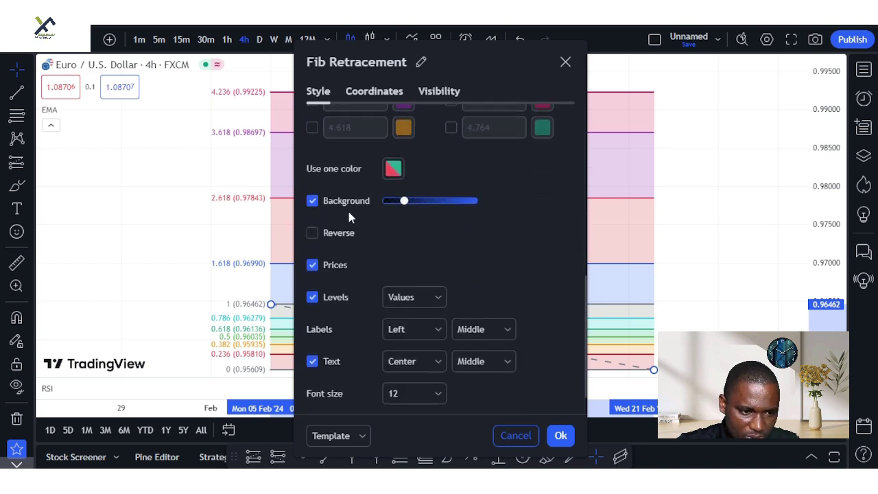
click(312, 201)
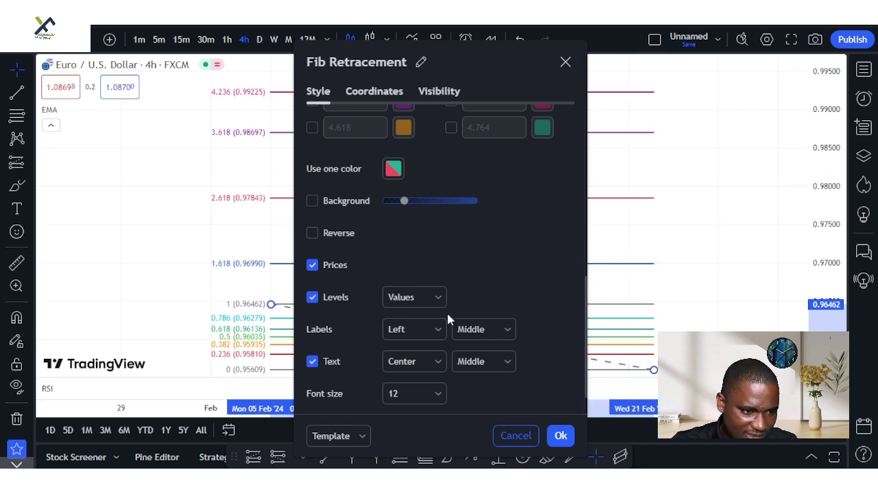
drag(357, 62, 514, 67)
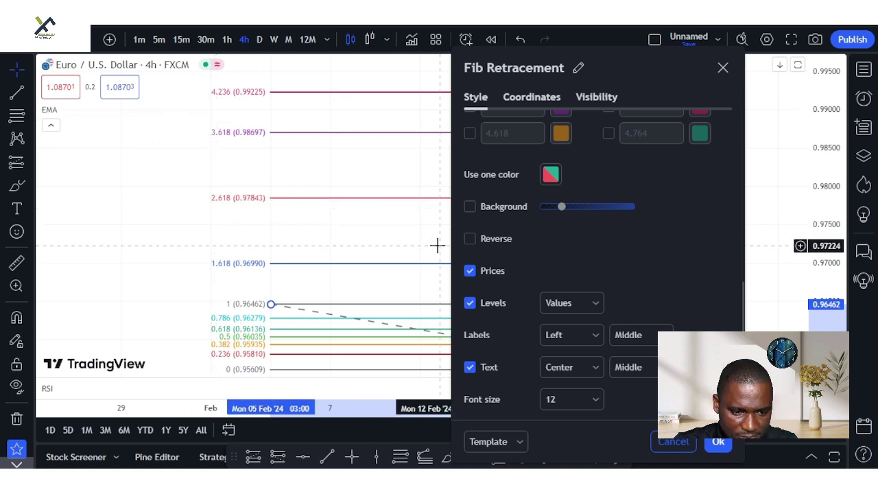
click(470, 272)
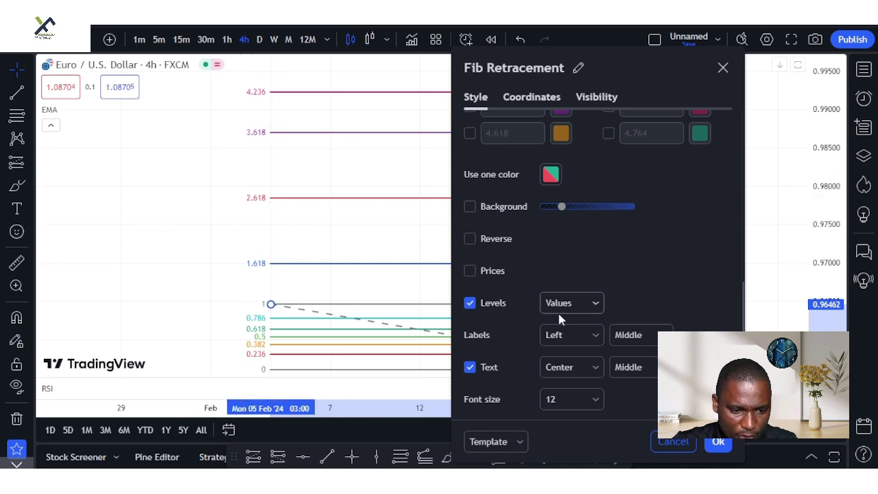
Show the retracement levels as percents and set their label font size to 20
click(594, 302)
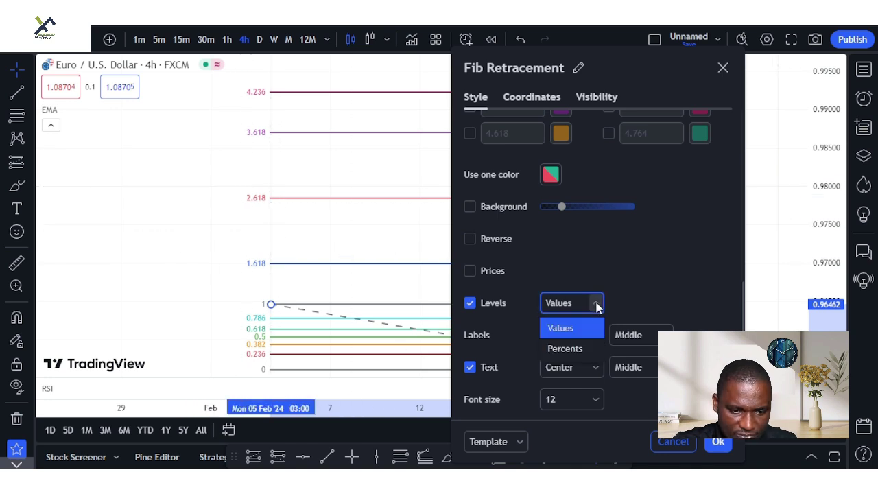
click(565, 349)
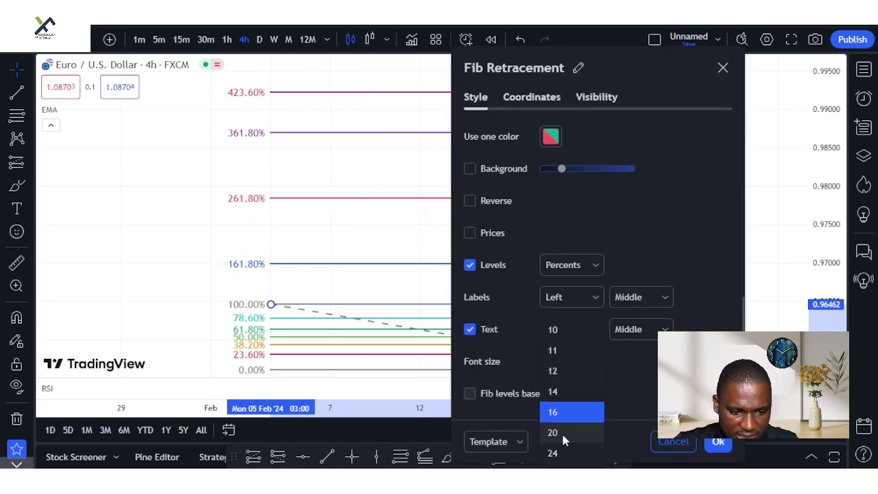
click(561, 434)
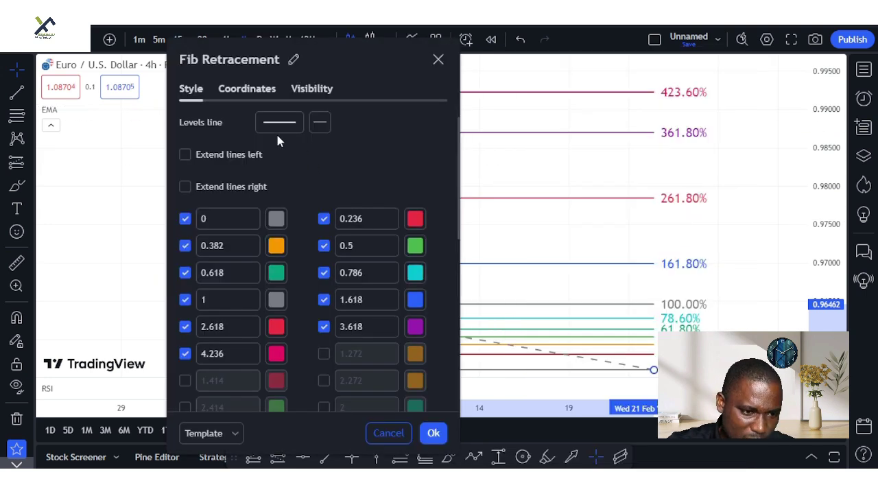
click(287, 122)
click(280, 170)
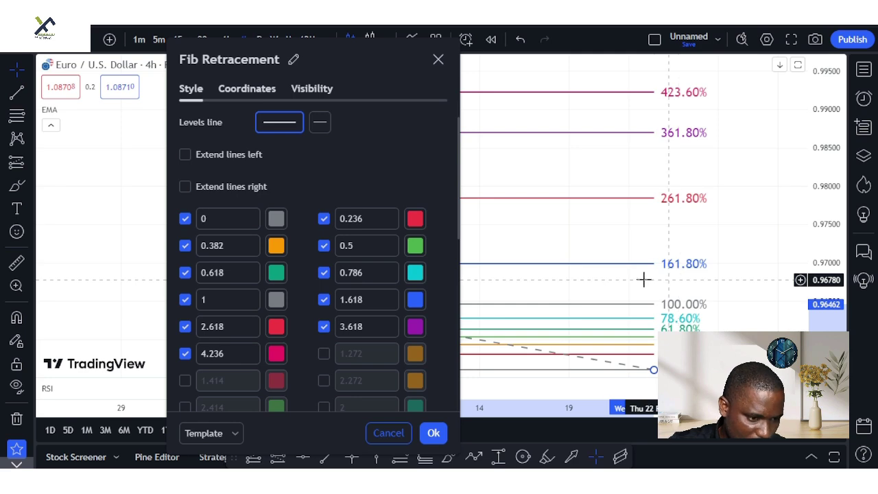
Disable the retracement levels 0.236, 0.786, 1.618, 2.618, 3.618 and 4.236, and apply the settings
click(184, 327)
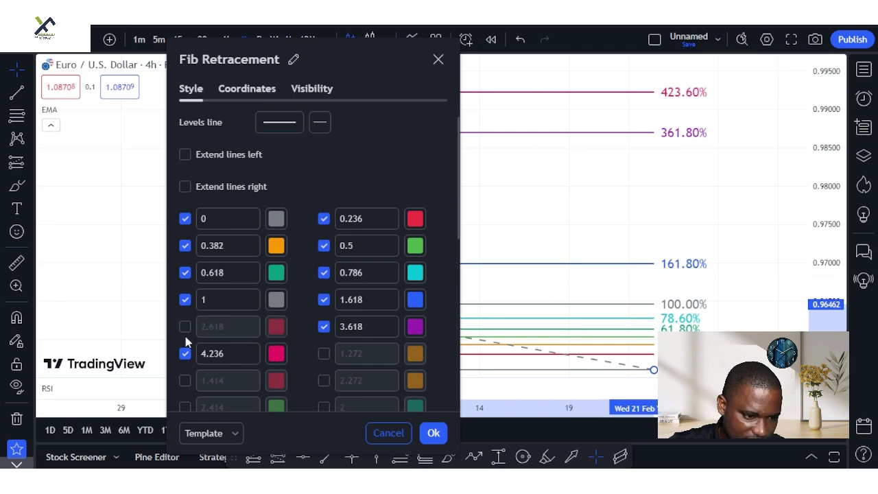
click(182, 358)
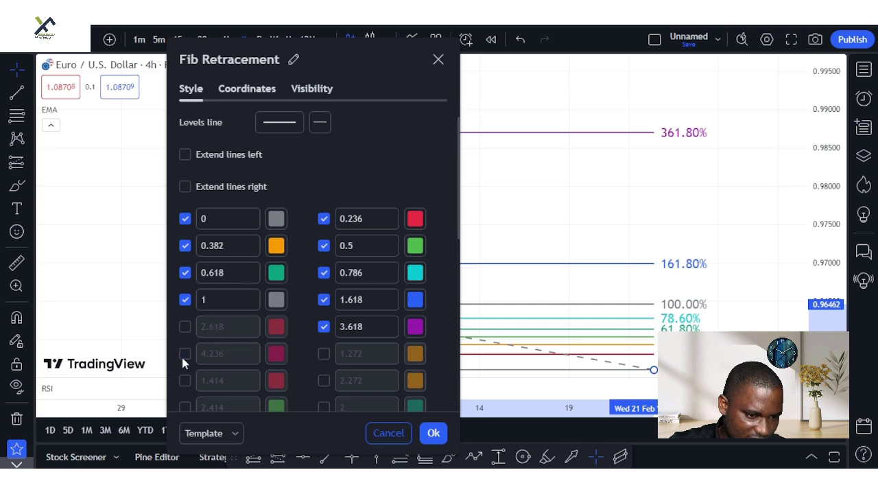
click(323, 218)
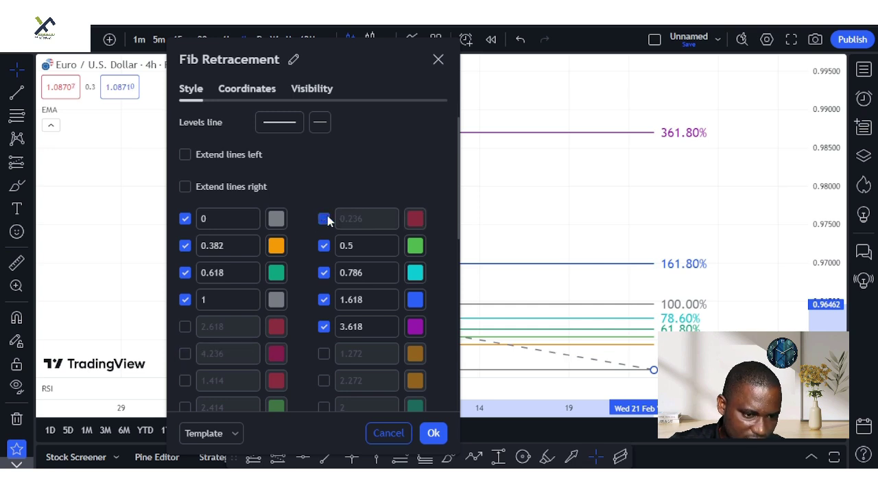
click(324, 299)
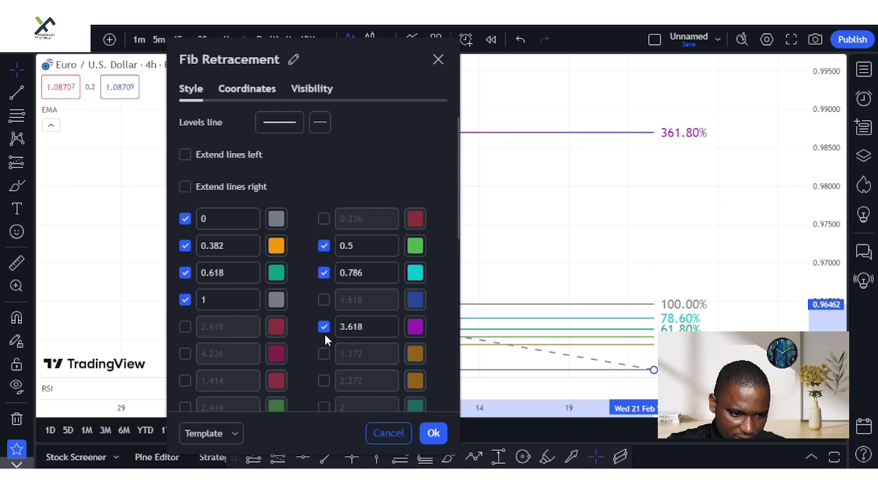
click(324, 330)
click(319, 271)
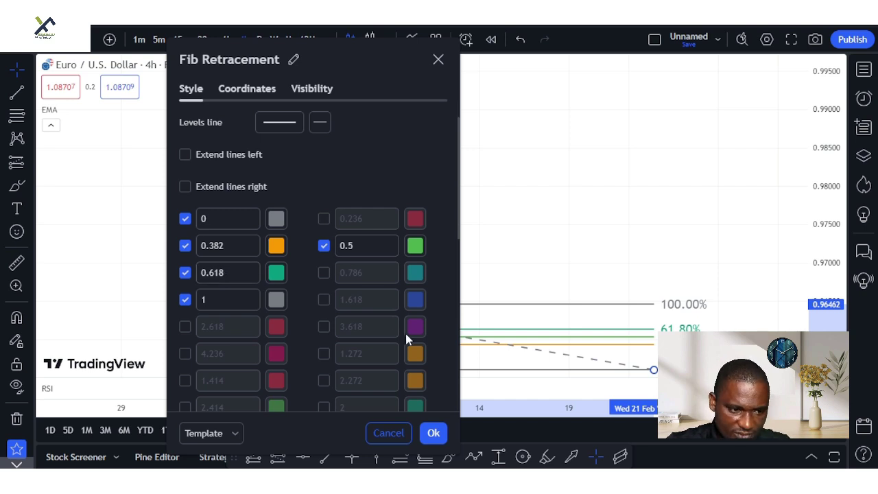
scroll(405, 334, down, 5)
click(439, 436)
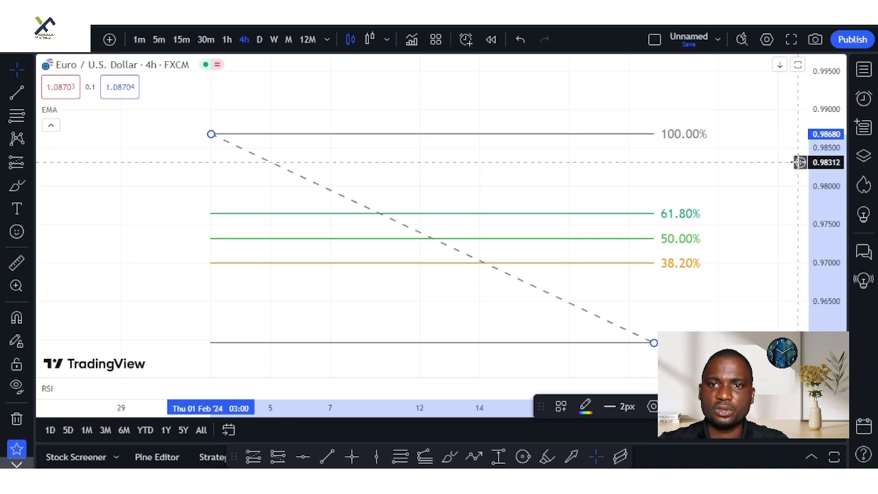
Draw a rectangle over the retracement zone spanning the 38.2% to 61.8% levels
key(alt+shift+r)
drag(181, 192, 728, 284)
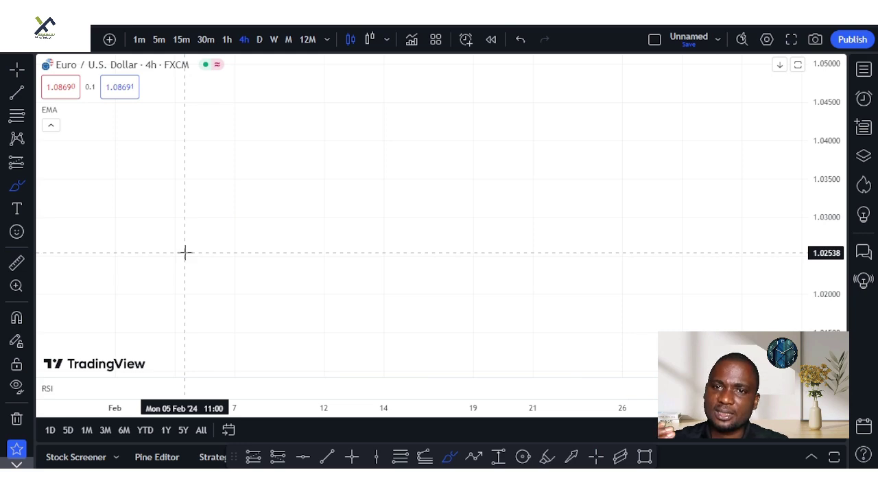
Sketch a rising zigzag price path with three pullbacks in the empty chart area using the Brush
key(ctrl+z)
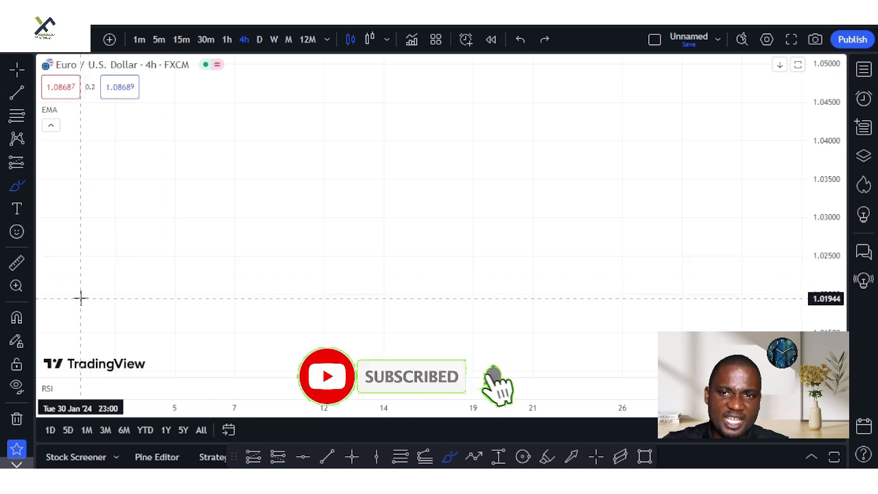
mouse_move(80, 297)
mouse_down()
mouse_move(172, 202)
mouse_move(187, 268)
mouse_move(291, 166)
mouse_move(302, 225)
mouse_move(394, 133)
mouse_move(405, 131)
mouse_move(411, 177)
mouse_move(517, 94)
mouse_up()
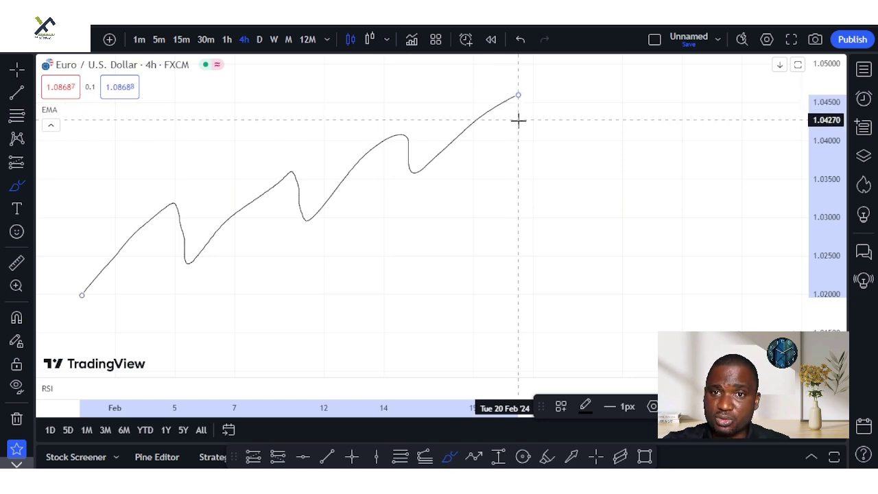
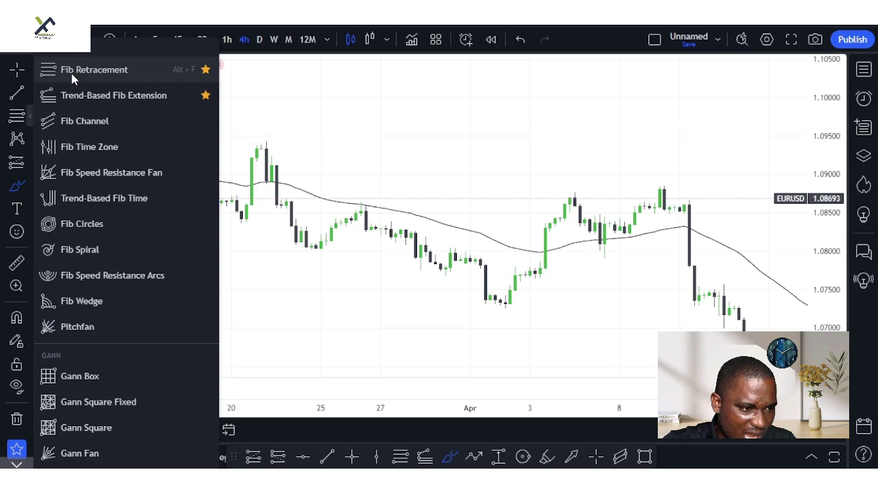
Mark the 20–21 March swing high at about 1.094 with a small circle
click(71, 71)
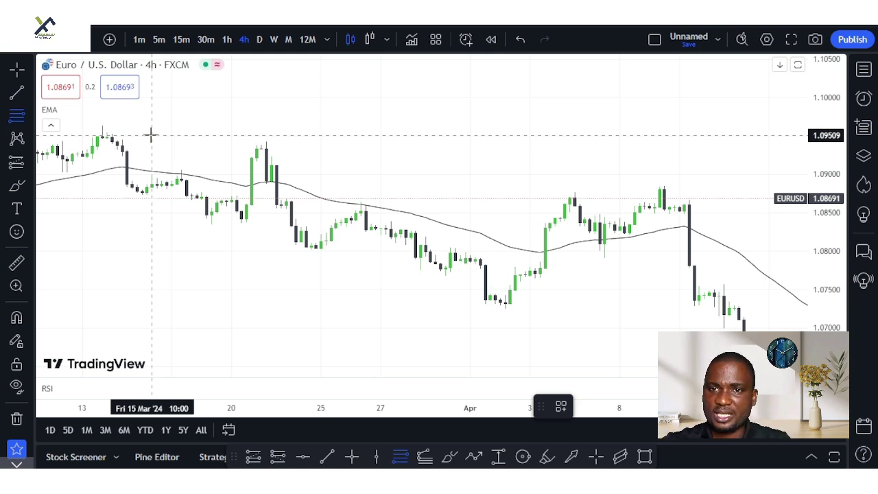
drag(151, 135, 315, 139)
click(522, 457)
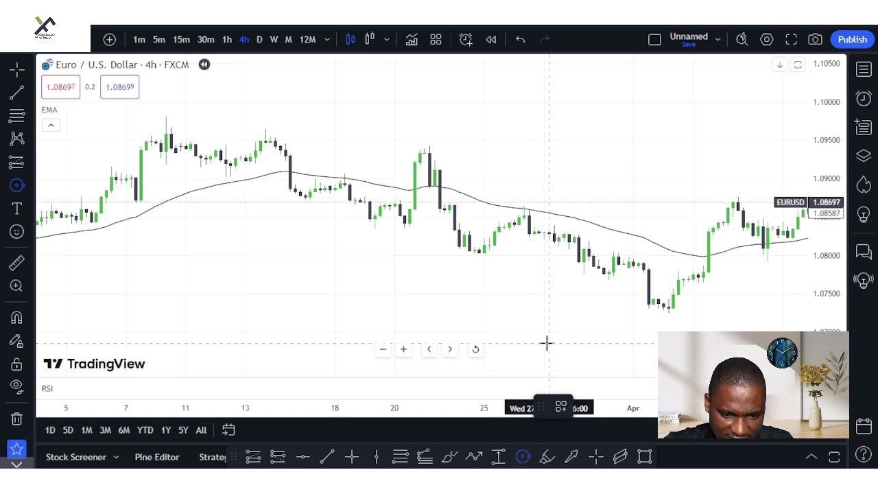
click(420, 148)
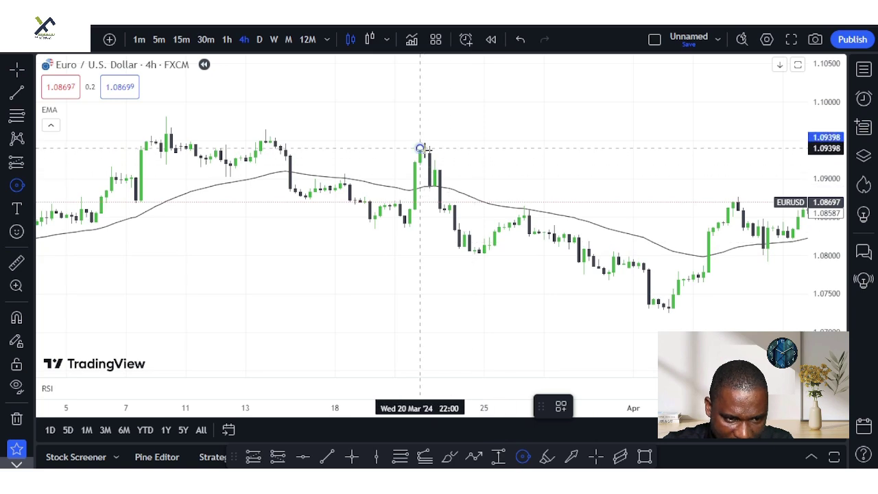
click(434, 156)
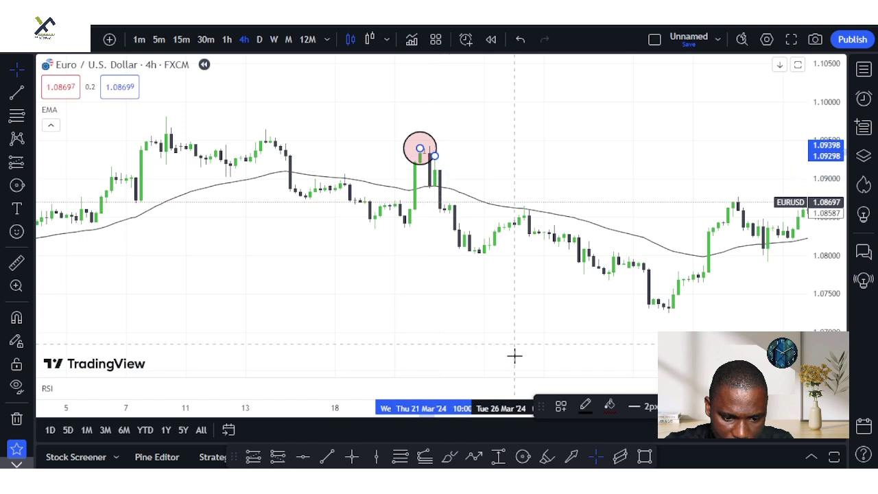
Mark the early-April swing low at about 1.074 with a circle
click(522, 456)
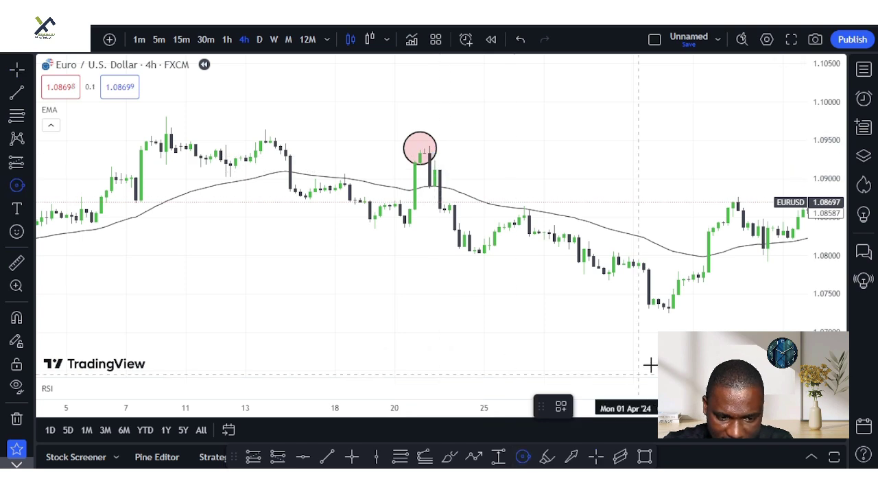
click(653, 300)
click(674, 318)
Draw a Fib Retracement from the 21 March swing high at 1.09415 down to the early-April swing low level at 1.07239
drag(617, 260, 366, 235)
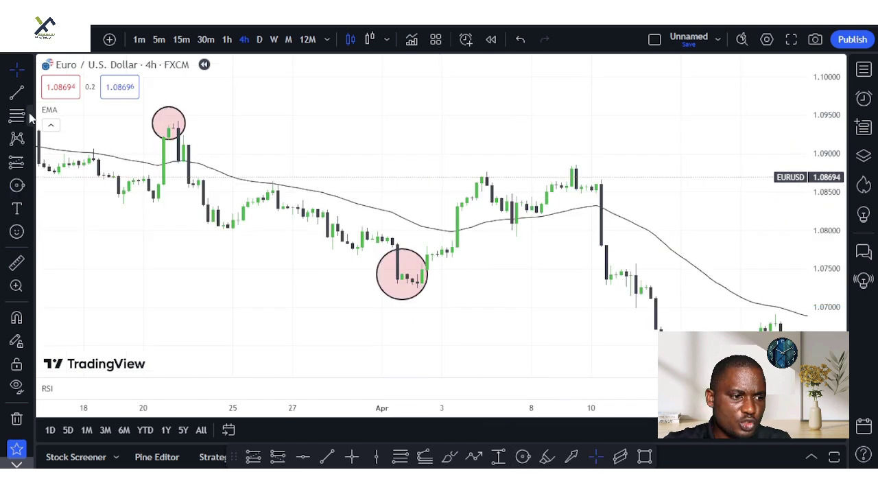
click(16, 115)
click(86, 77)
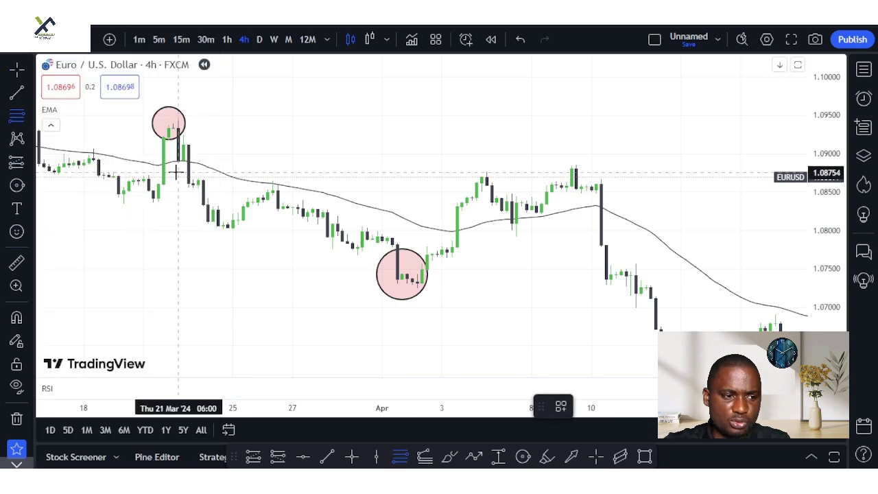
click(174, 122)
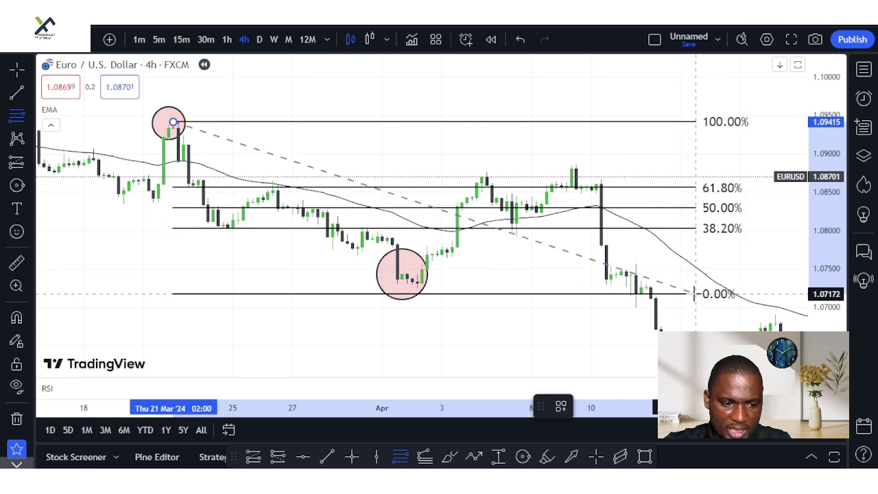
click(701, 289)
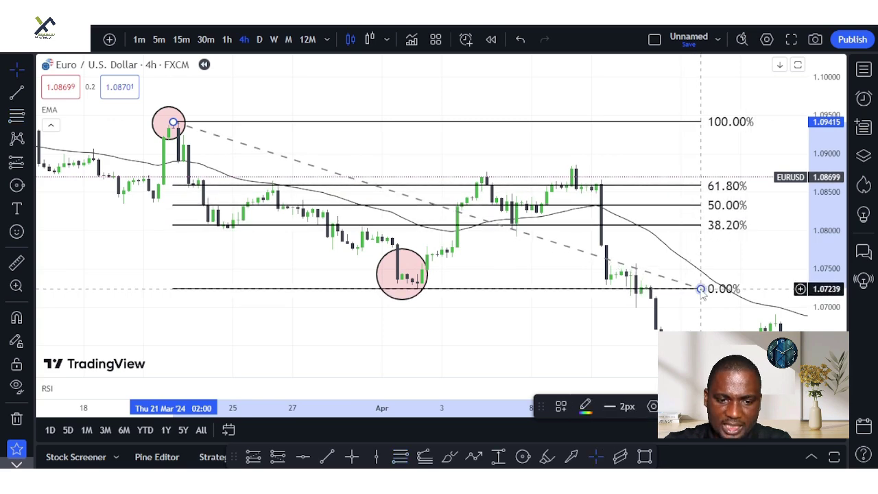
Circle the price reactions around the 61.8% level at 26 March, 4 April and 9 April
mouse_move(478, 349)
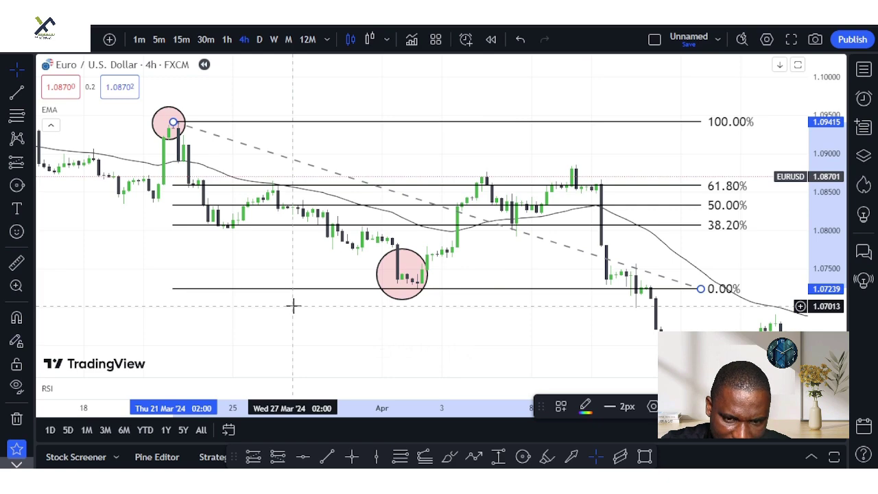
drag(268, 179, 282, 197)
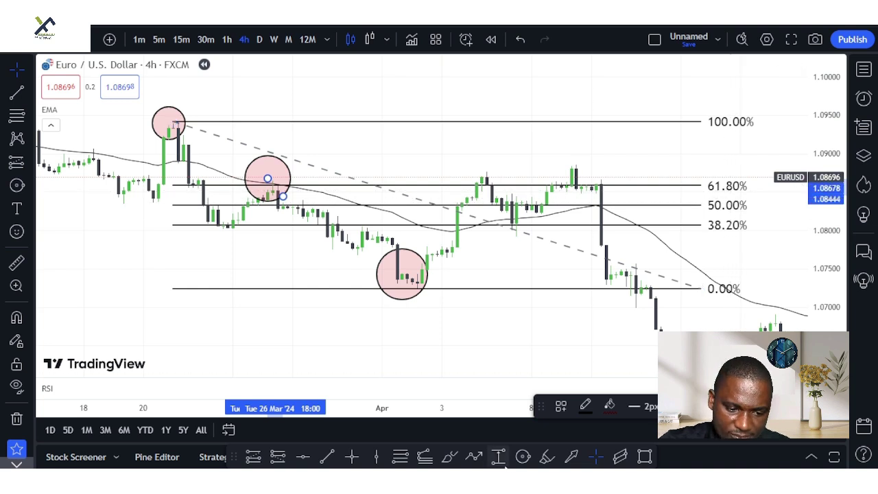
click(522, 457)
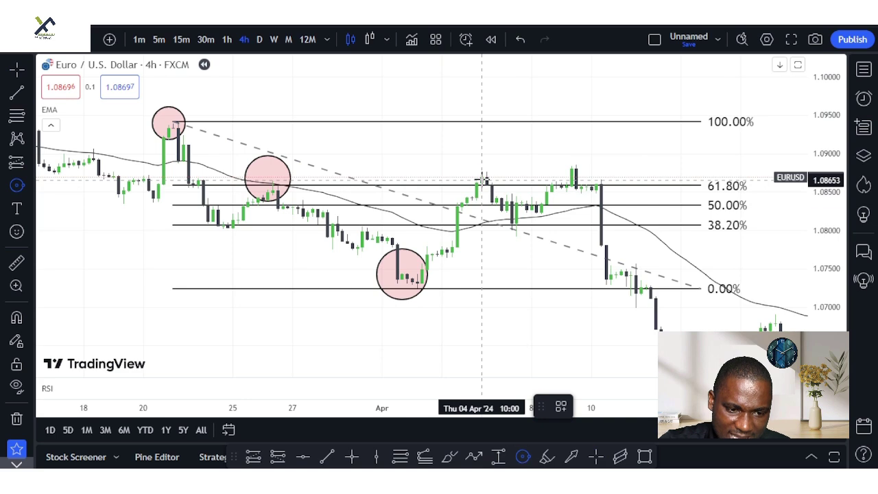
drag(481, 180, 497, 195)
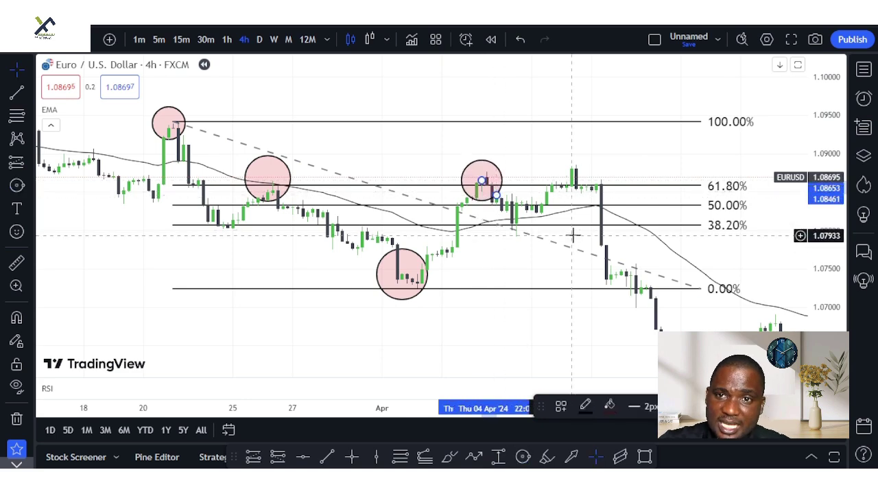
click(521, 456)
click(566, 171)
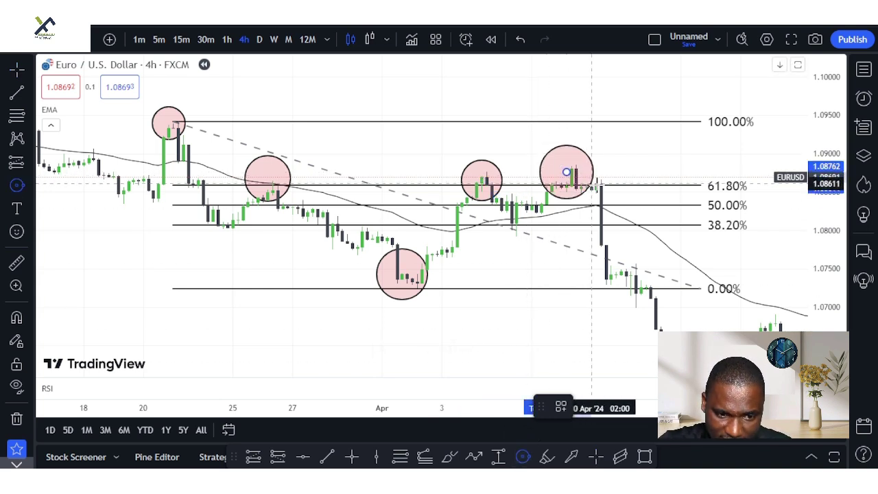
click(596, 186)
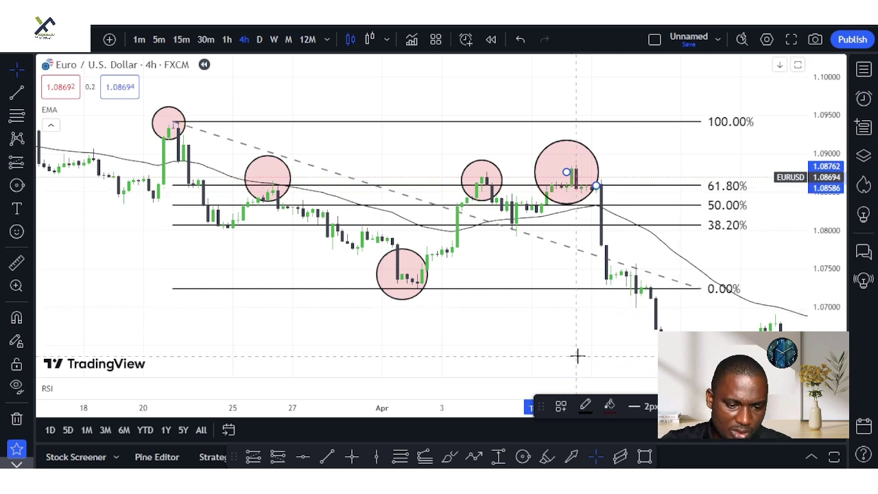
Mark the 8 December swing low and the 14 December swing high at about 1.101 with circles
click(522, 457)
scroll(511, 295, right, 5)
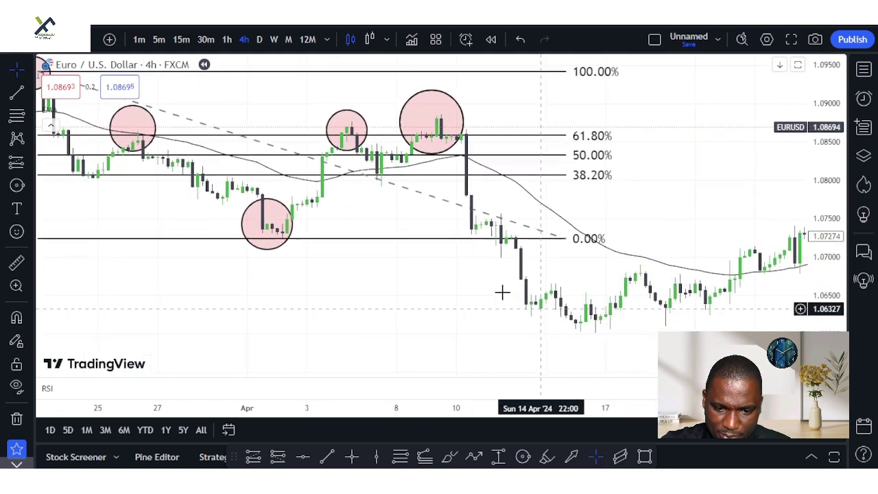
scroll(412, 308, left, 20)
drag(227, 345, 242, 354)
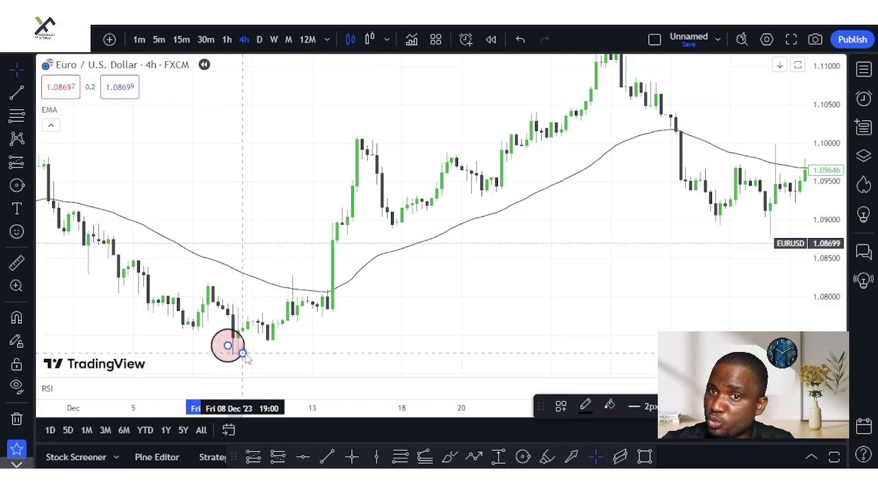
click(524, 455)
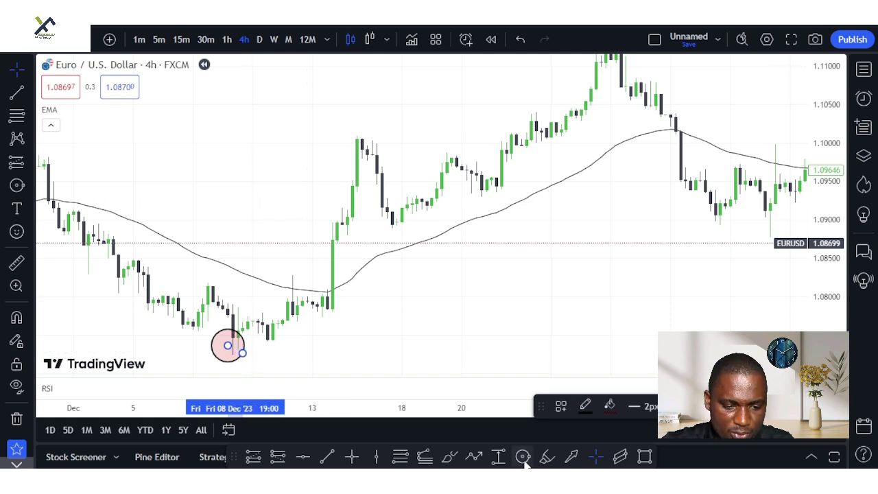
drag(352, 134, 371, 147)
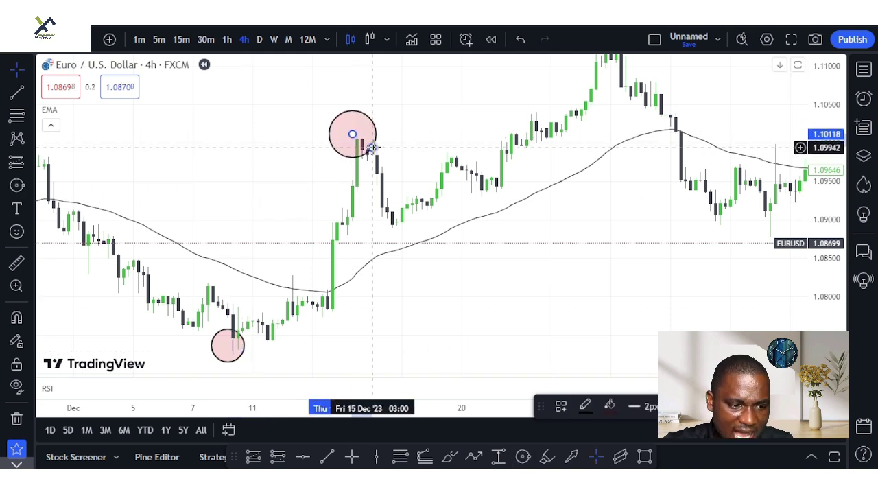
Draw a Fib Retracement from the 8 December swing low up to the mid-December swing high level at 1.10084
click(32, 118)
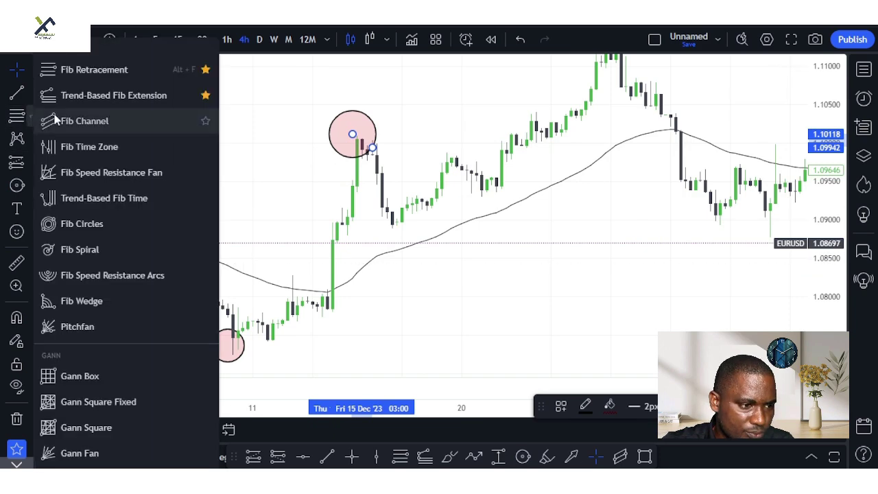
click(92, 73)
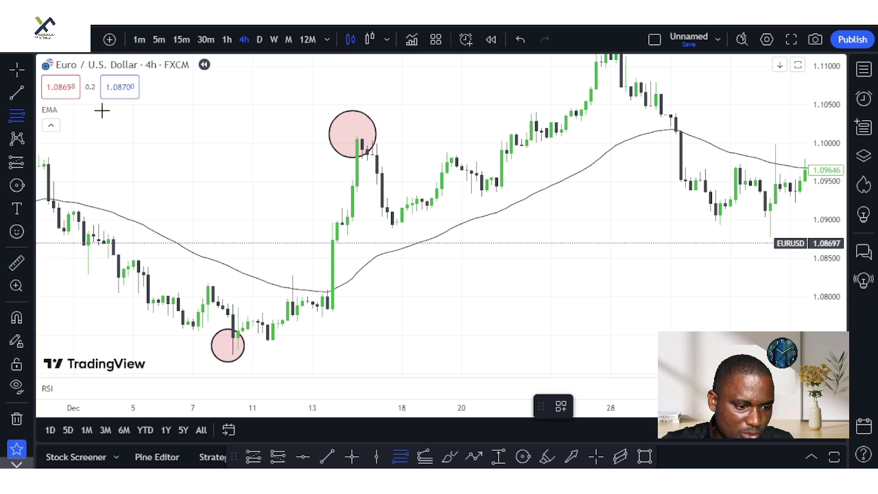
click(234, 355)
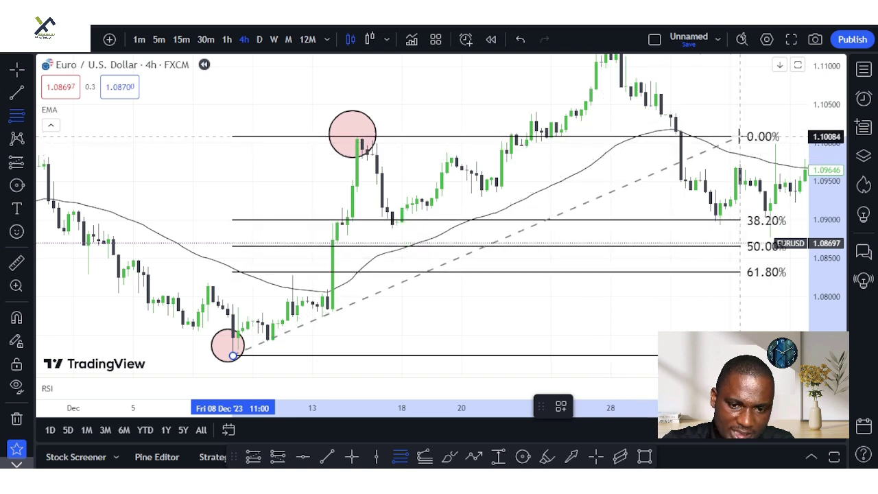
click(739, 136)
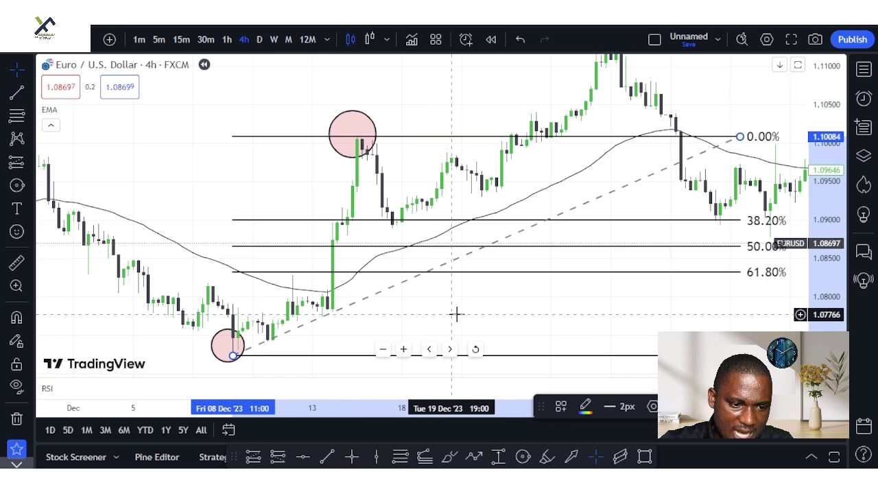
Mark the mid-December pullback to the 38.2% level with a circle and centre it on the pullback low
key(ctrl+v)
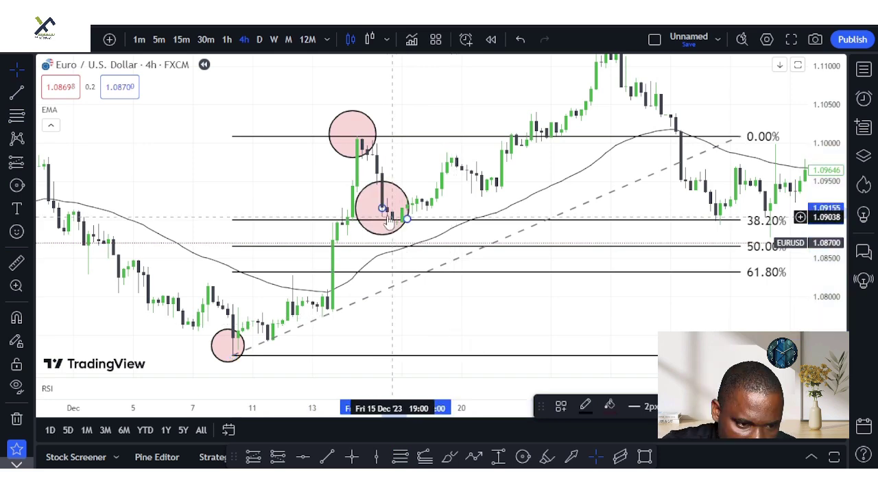
drag(379, 204, 400, 214)
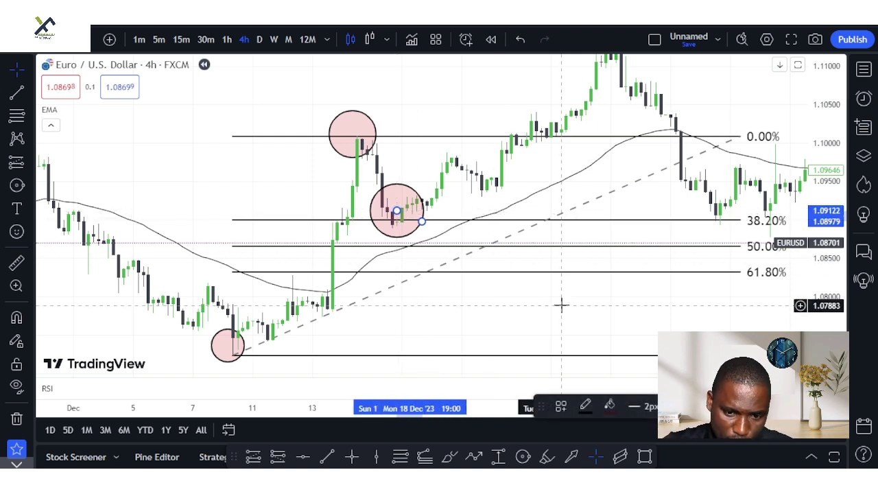
key(ctrl+v)
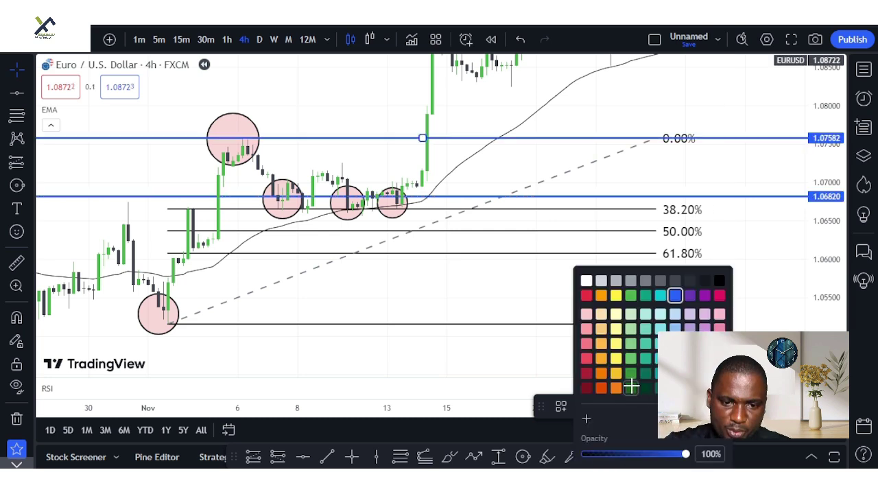
Colour the horizontal line at the 0% level dark green, and add a dark red horizontal line at the 50% level
click(632, 383)
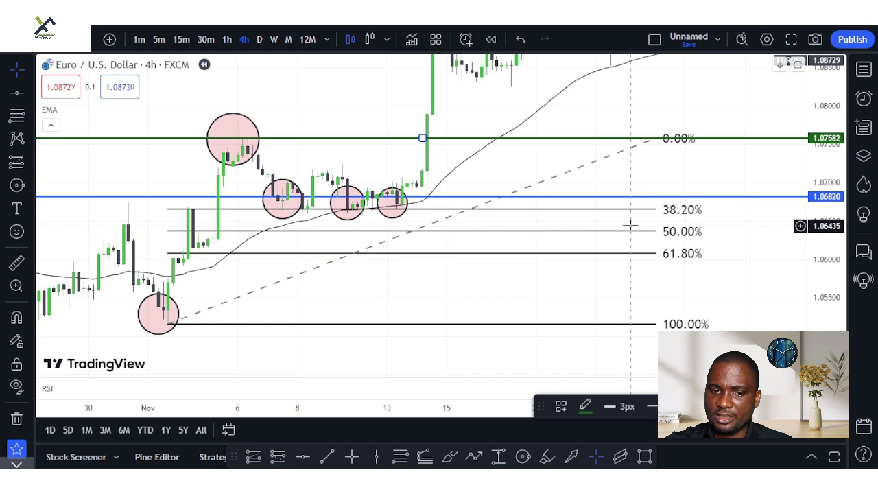
click(584, 407)
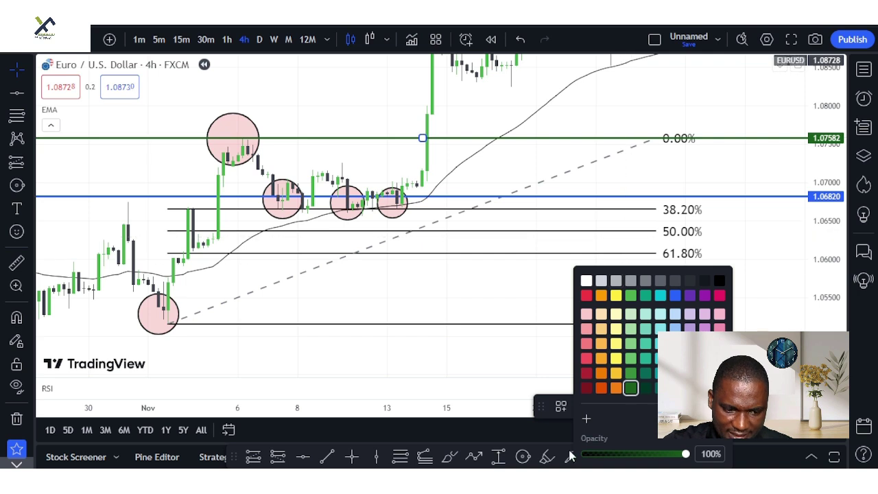
click(622, 233)
click(583, 408)
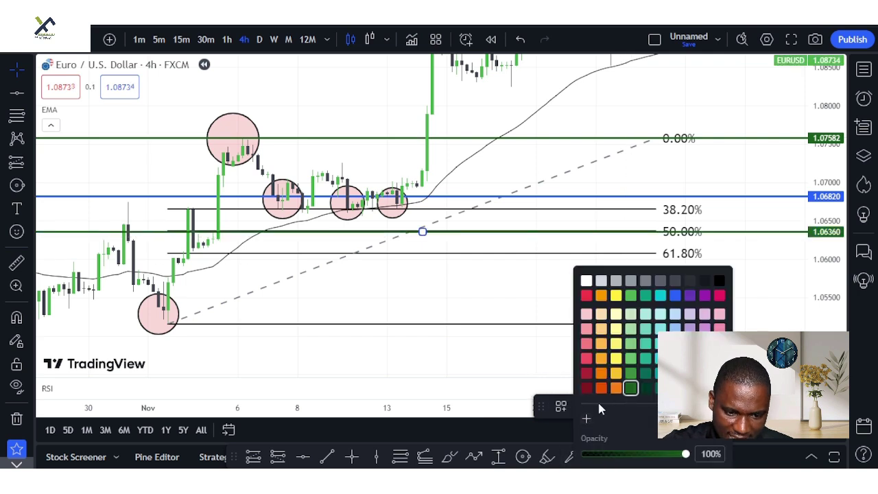
click(586, 390)
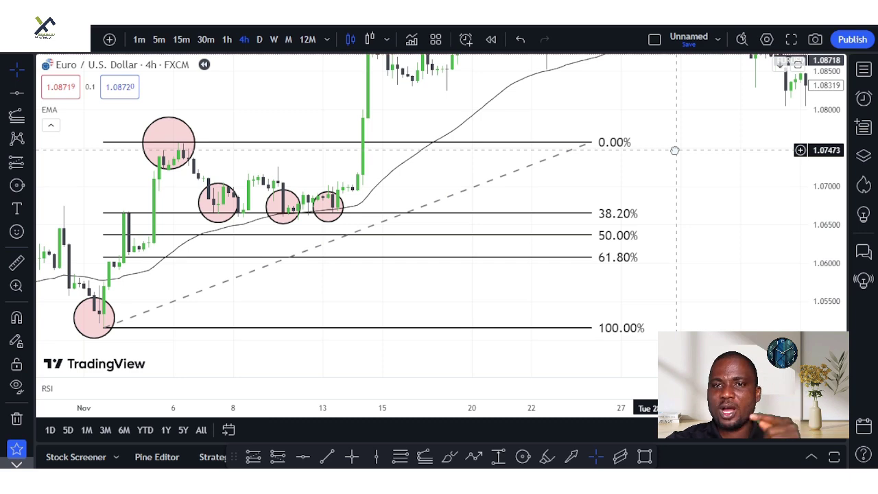
Draw a Trend-Based Fib Extension from the 1 November low at 1.05155 to the 6 November high at 1.07582, projected from the 38.2% pullback
key(alt+f)
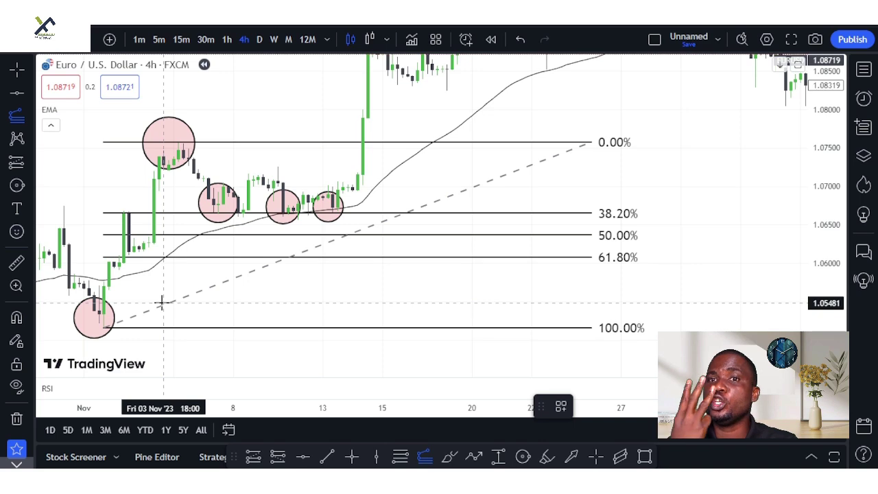
key(Escape)
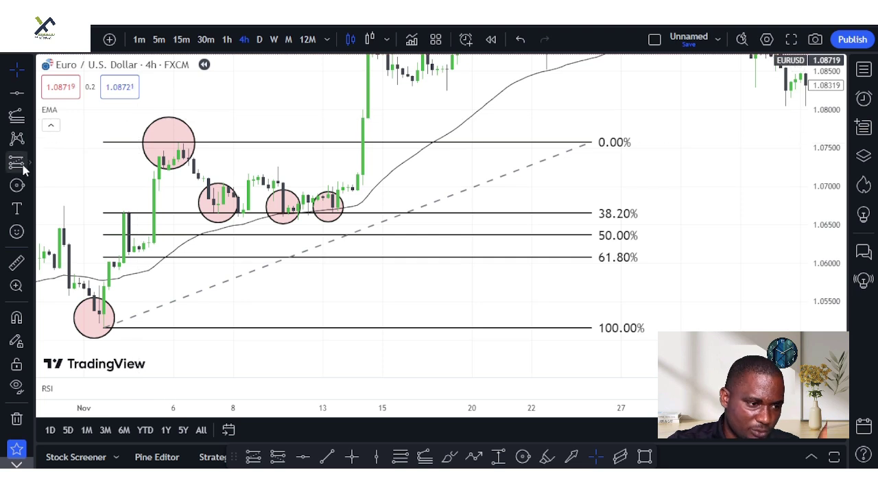
key(alt+f)
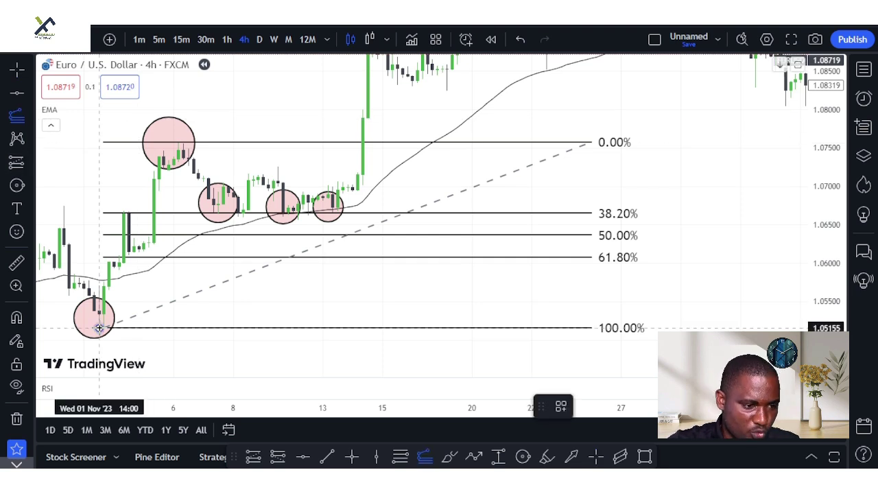
click(99, 328)
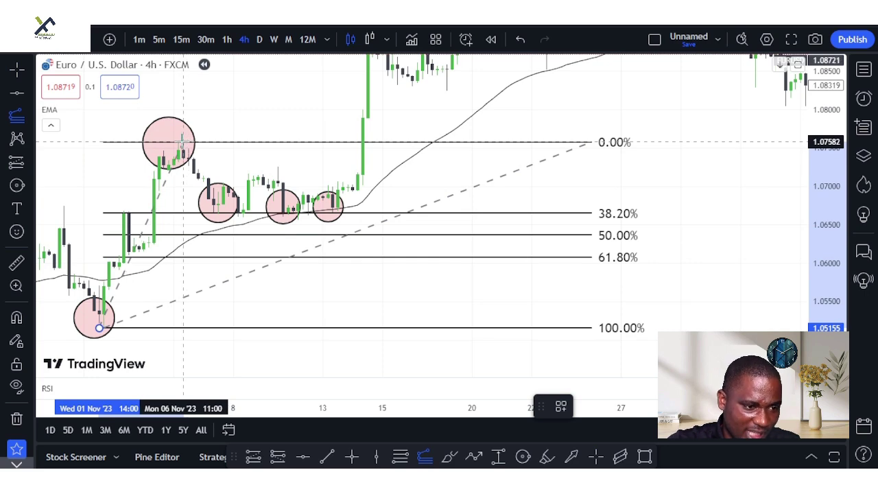
double_click(183, 142)
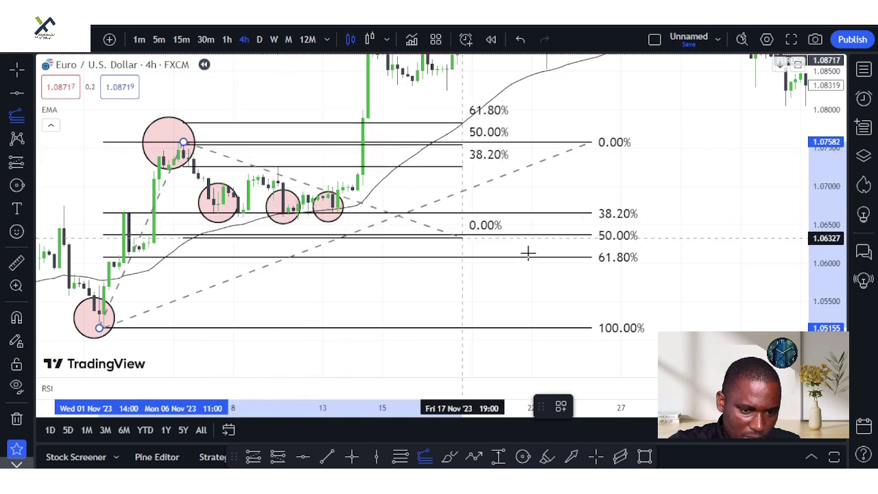
click(732, 211)
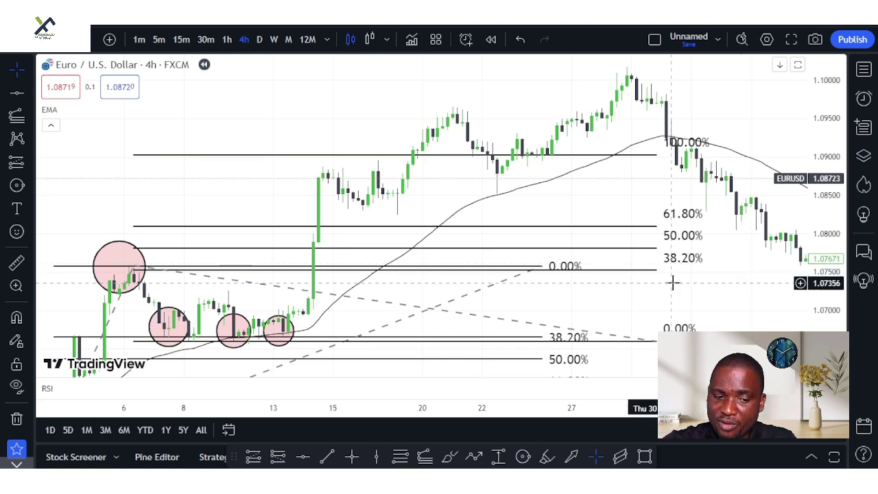
Mark the 61.8% and 100% labels of the Fib extension with the Highlighter
click(545, 458)
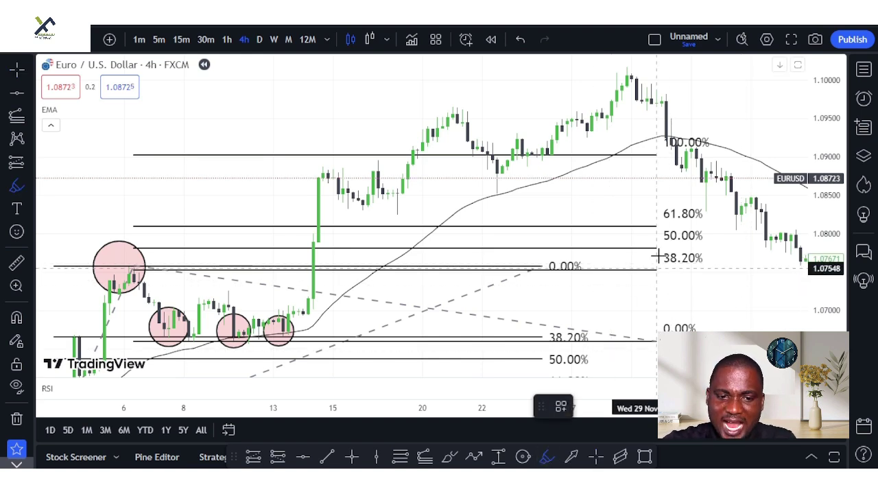
mouse_move(710, 206)
mouse_down()
mouse_move(717, 223)
mouse_move(659, 210)
mouse_move(686, 198)
mouse_move(679, 213)
mouse_up()
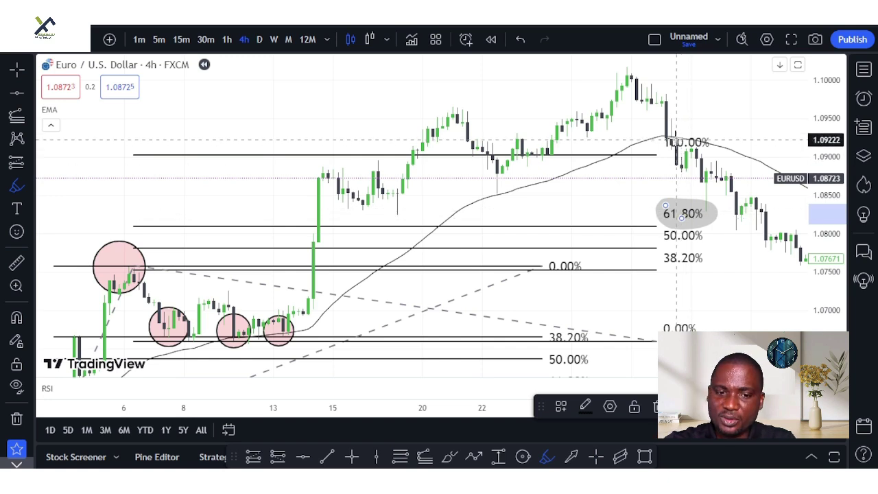
mouse_move(671, 135)
mouse_down()
mouse_move(716, 141)
mouse_move(678, 159)
mouse_move(668, 131)
mouse_move(690, 146)
mouse_up()
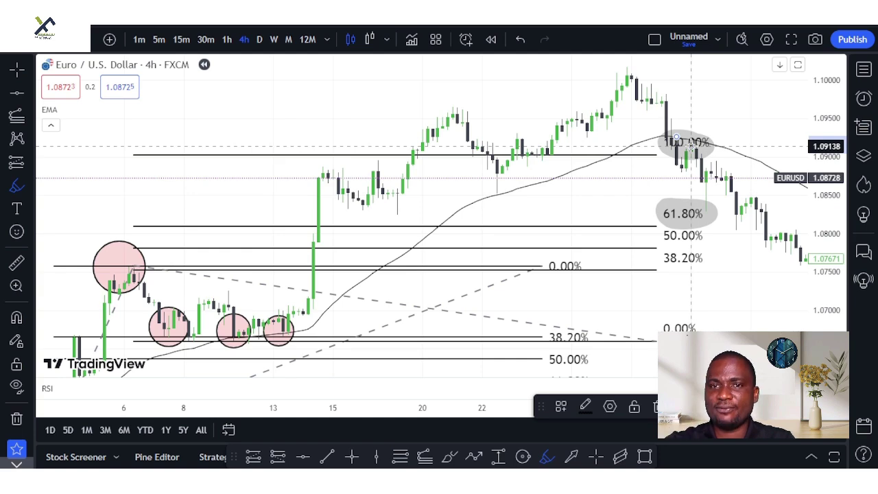